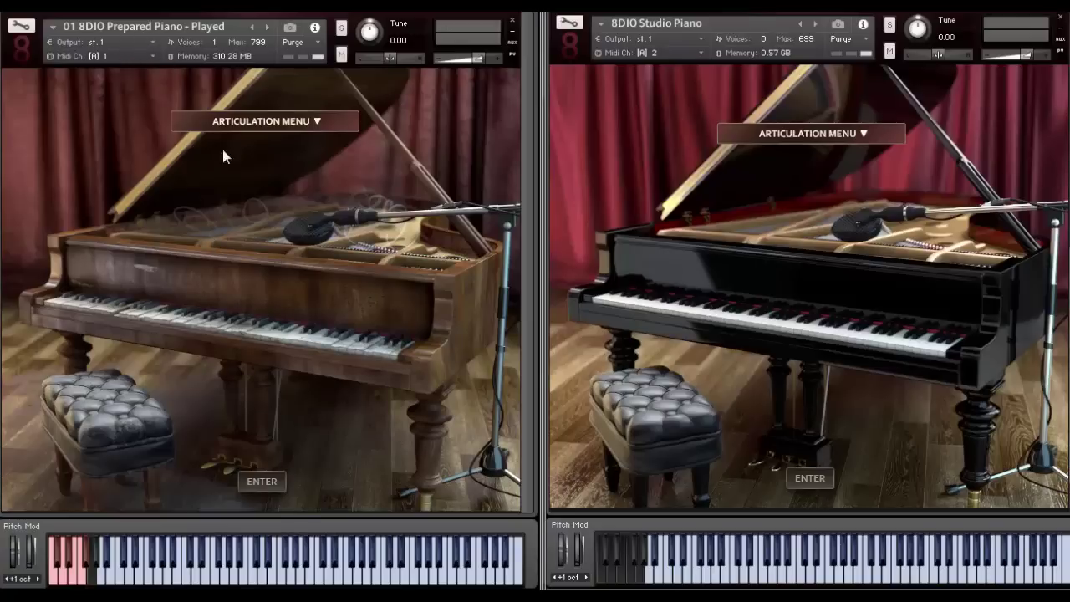
Open the Prepared Piano's articulation list, which currently has Muted Short active
left_click(320, 120)
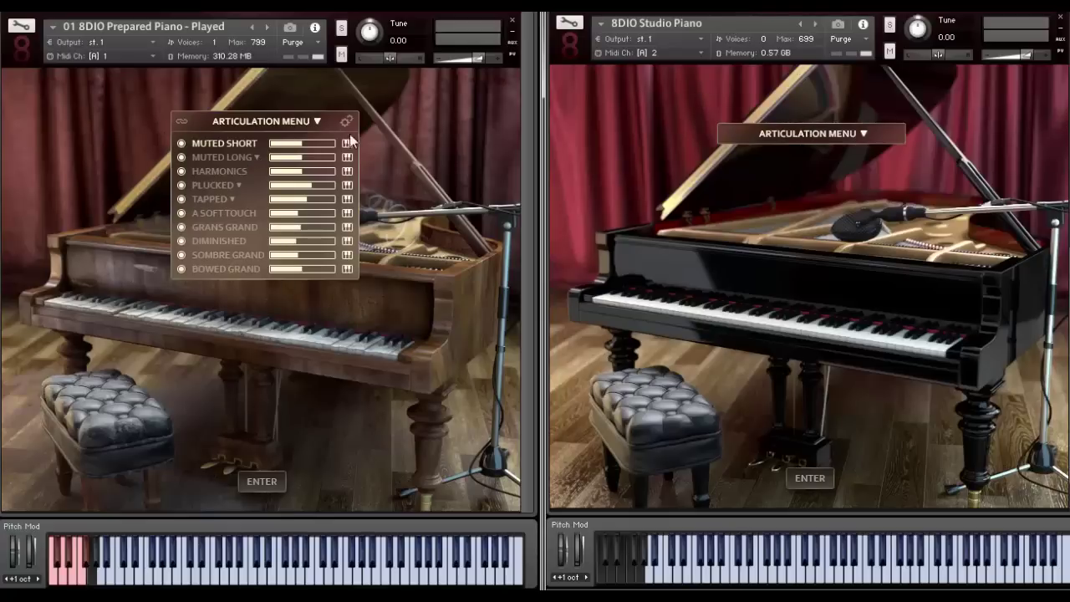
Collapse the articulation list, reopen it briefly, and leave it closed
left_click(317, 122)
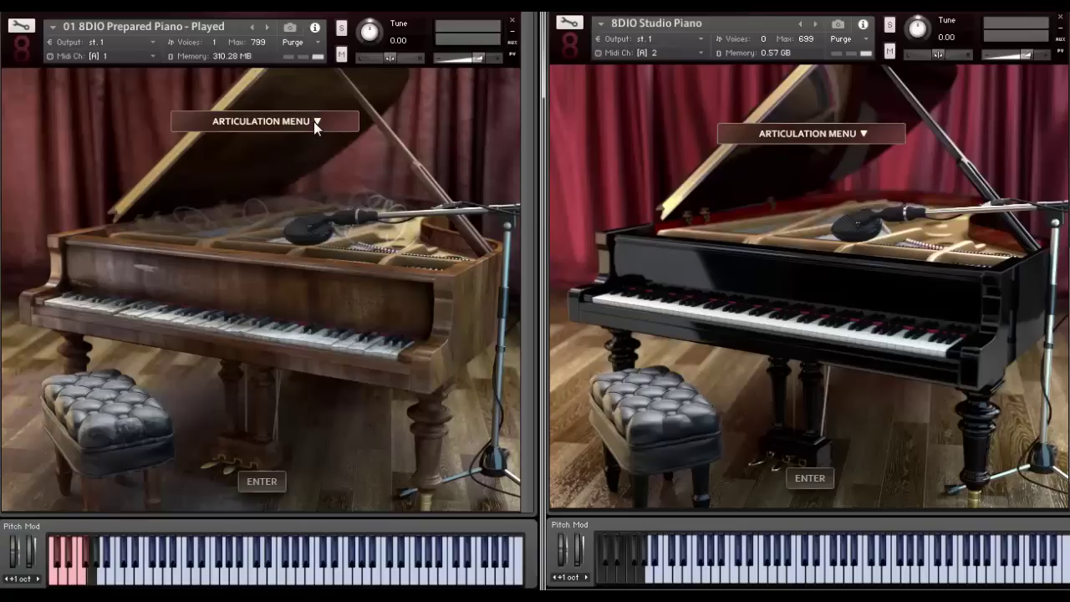
left_click(313, 122)
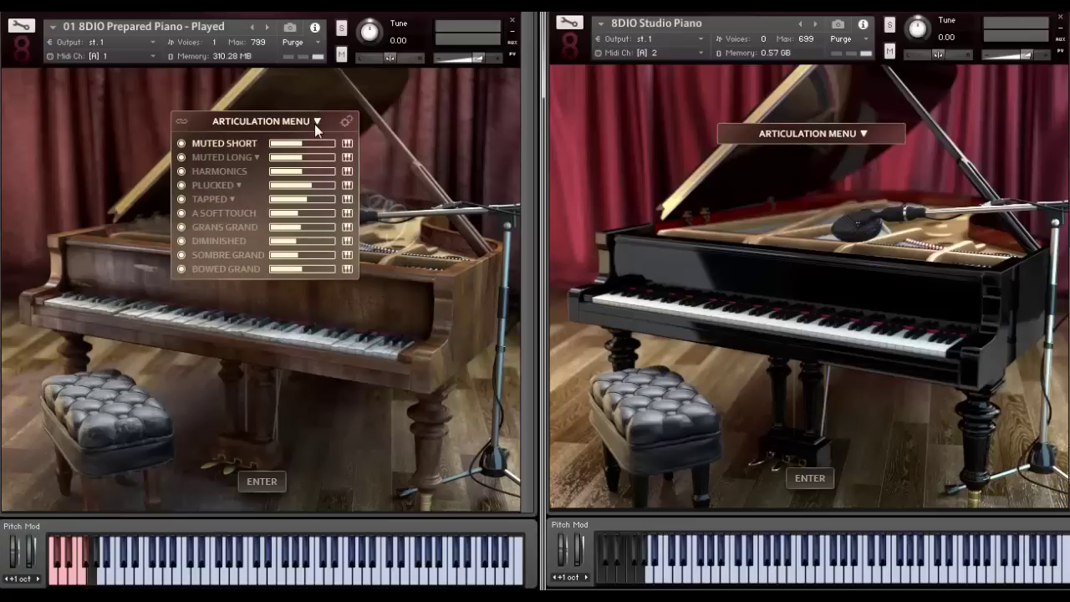
left_click(316, 122)
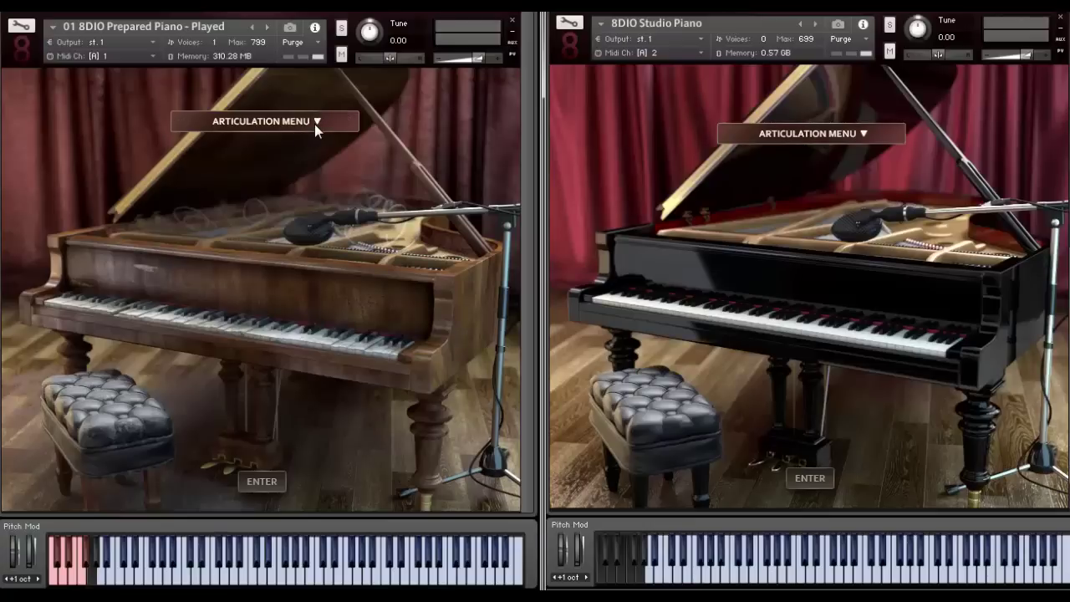
On the main page, tweak the Response knob and check the Keys strings/hammers options
left_click(261, 482)
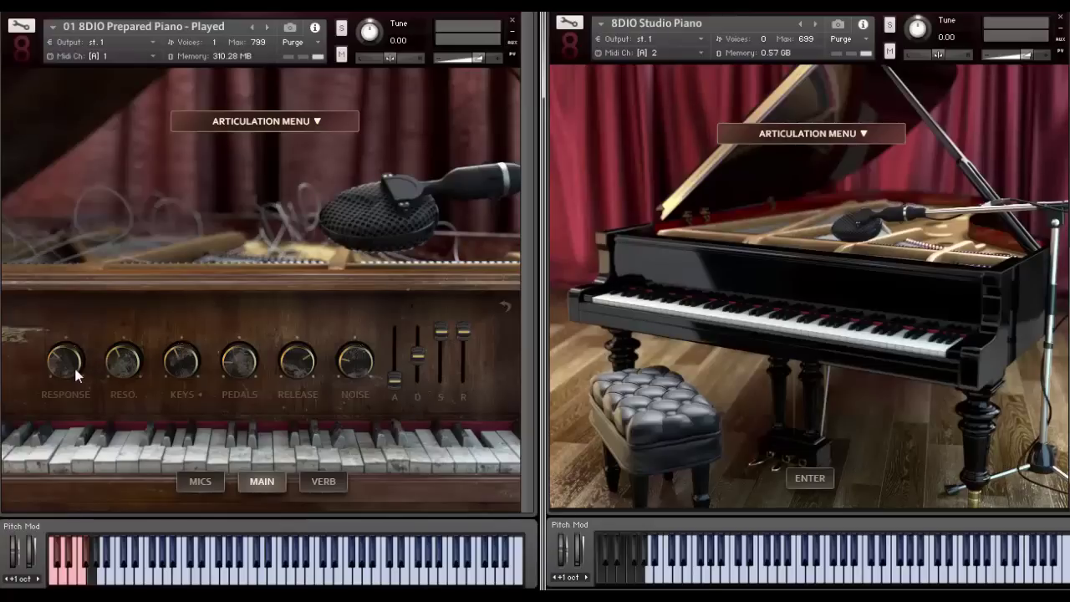
left_click_drag(78, 392, 91, 409)
left_click_drag(64, 375, 70, 382)
left_click(195, 387)
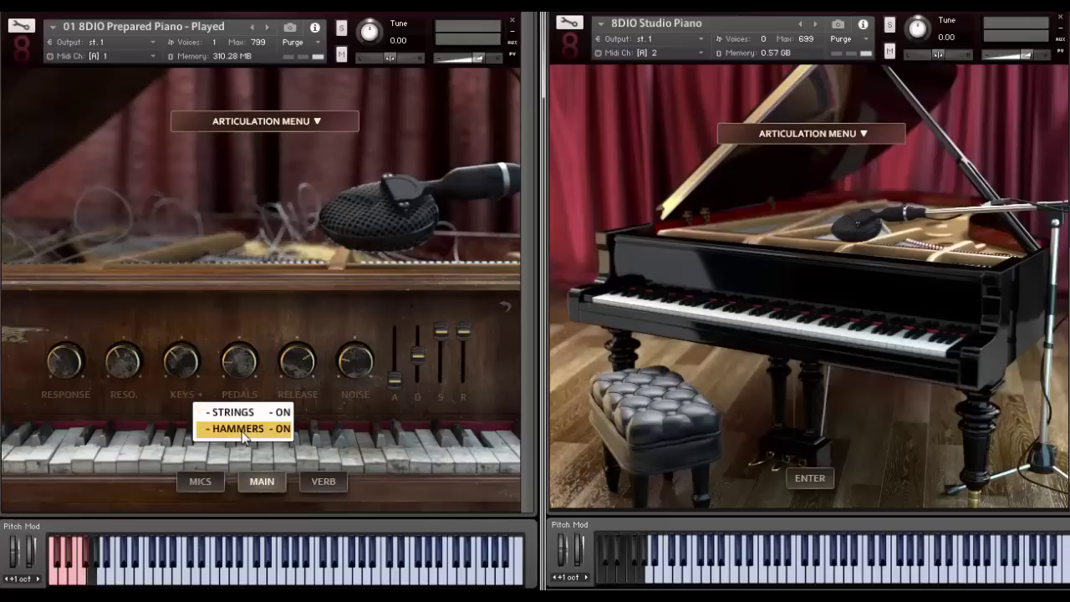
left_click(190, 362)
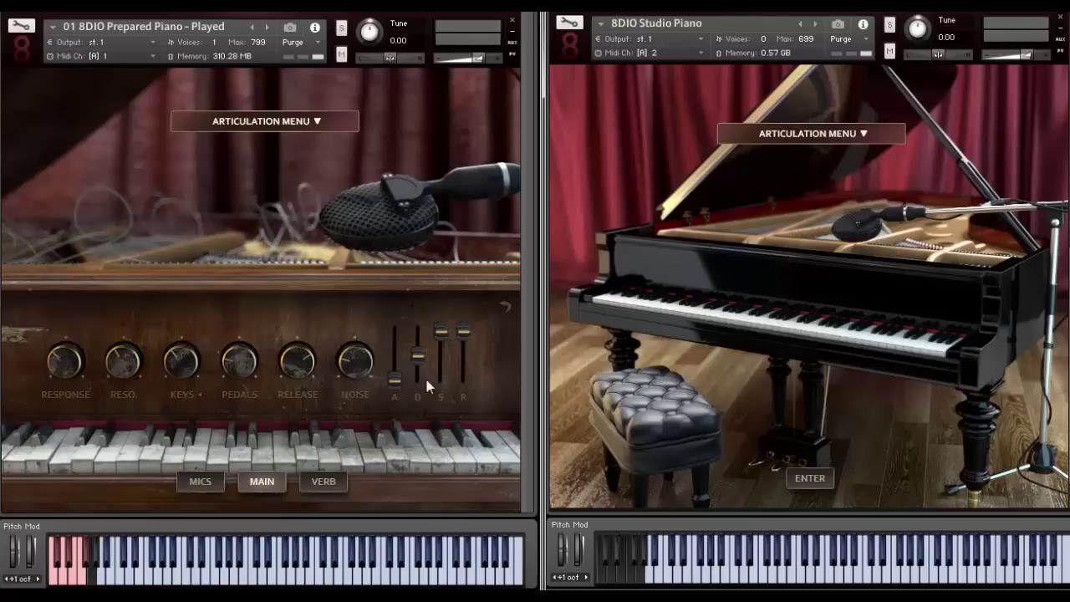
View the MICS mixer channels, then the VERB page with TF 8000 and 8CASTI pedals
left_click(209, 483)
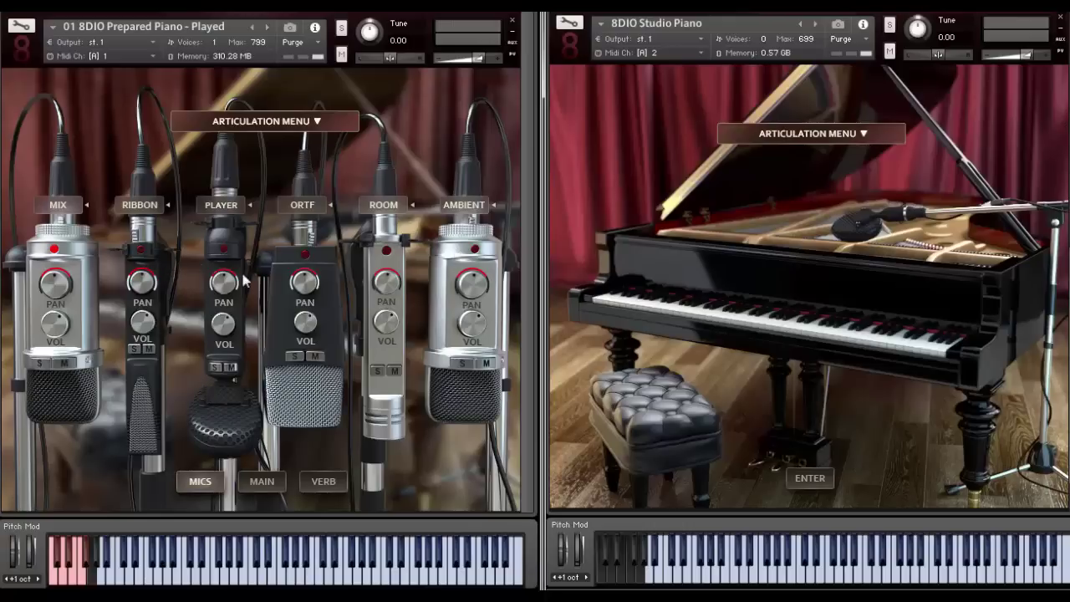
left_click(324, 485)
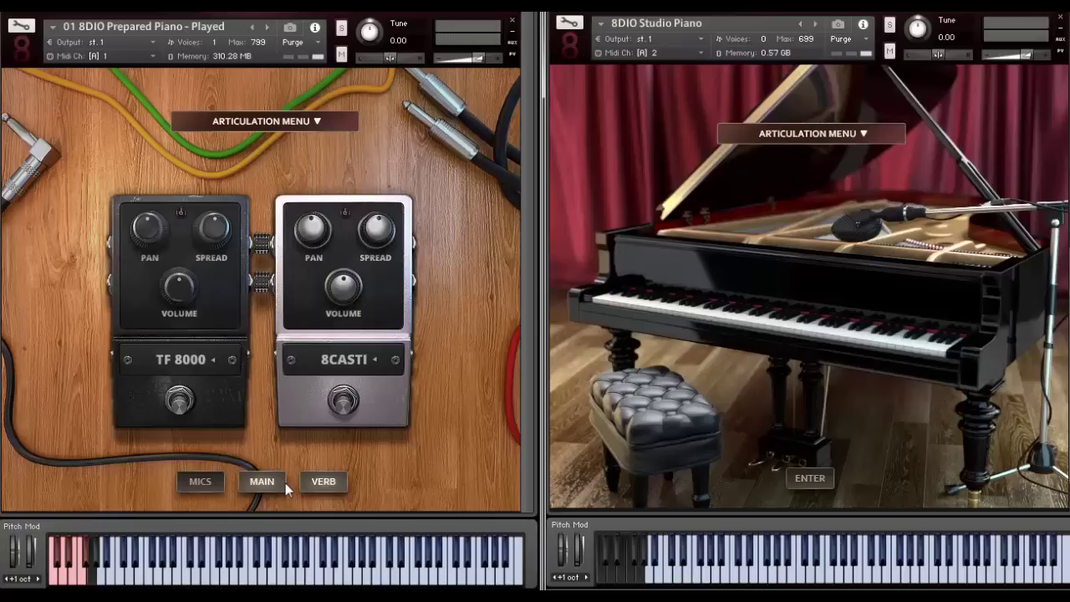
Open the articulation list over the reverb pedals, showing Muted Short through Bowed Grand
left_click(318, 122)
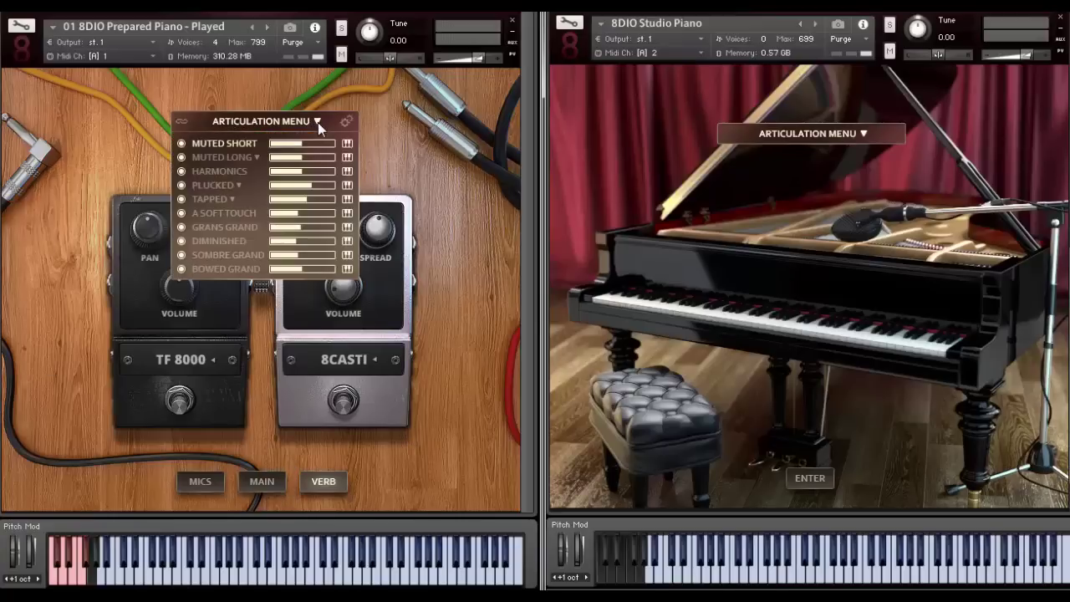
Select the Plucked articulation, close the list, and enable the Ribbon microphone
left_click(224, 185)
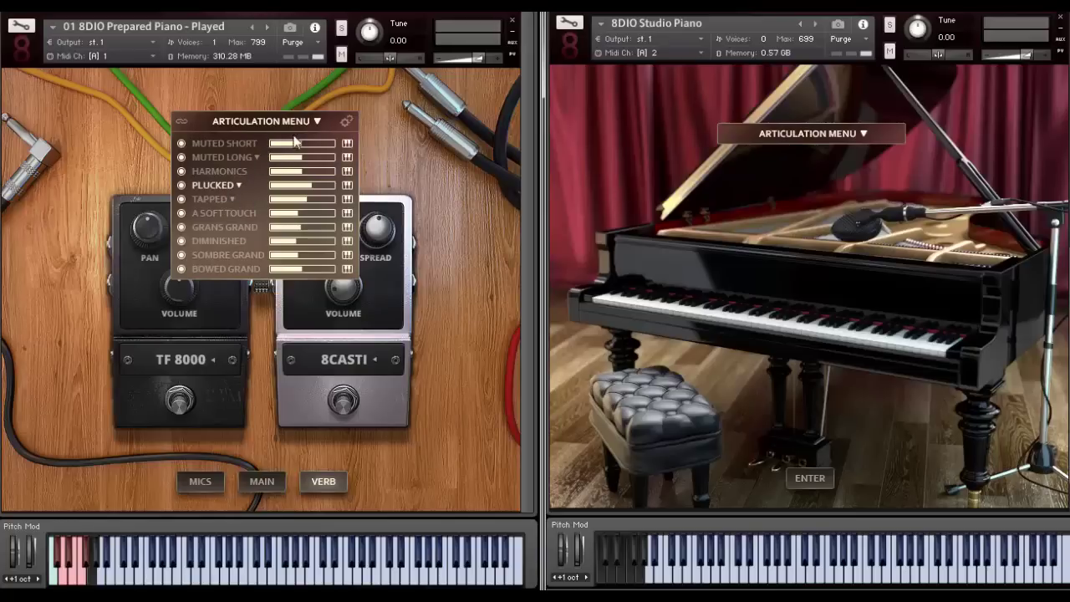
left_click(319, 119)
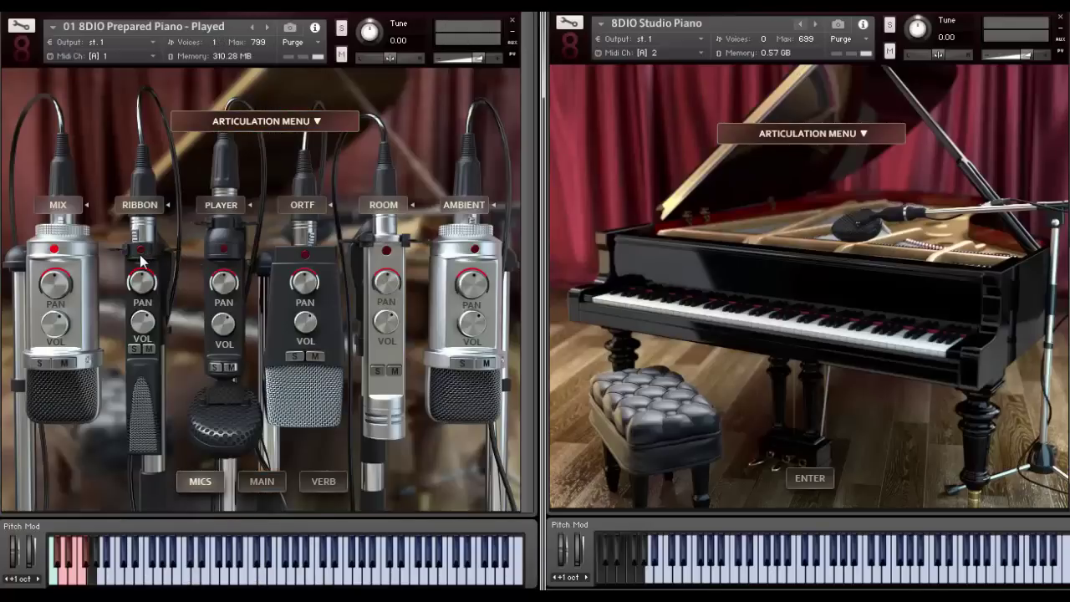
left_click(140, 251)
Turn on the Ribbon, ORTF and Ambient microphone channels
left_click(305, 254)
left_click(305, 254)
left_click(475, 250)
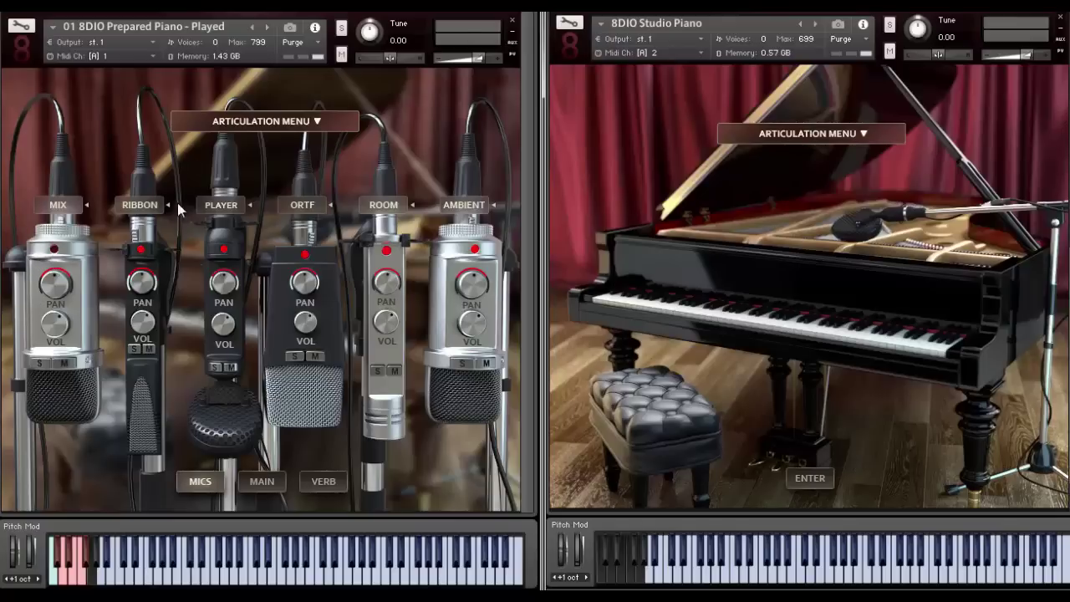
Solo Ribbon, Player, ORTF, Room, Ambient, then Player again to audition each mic
left_click(137, 350)
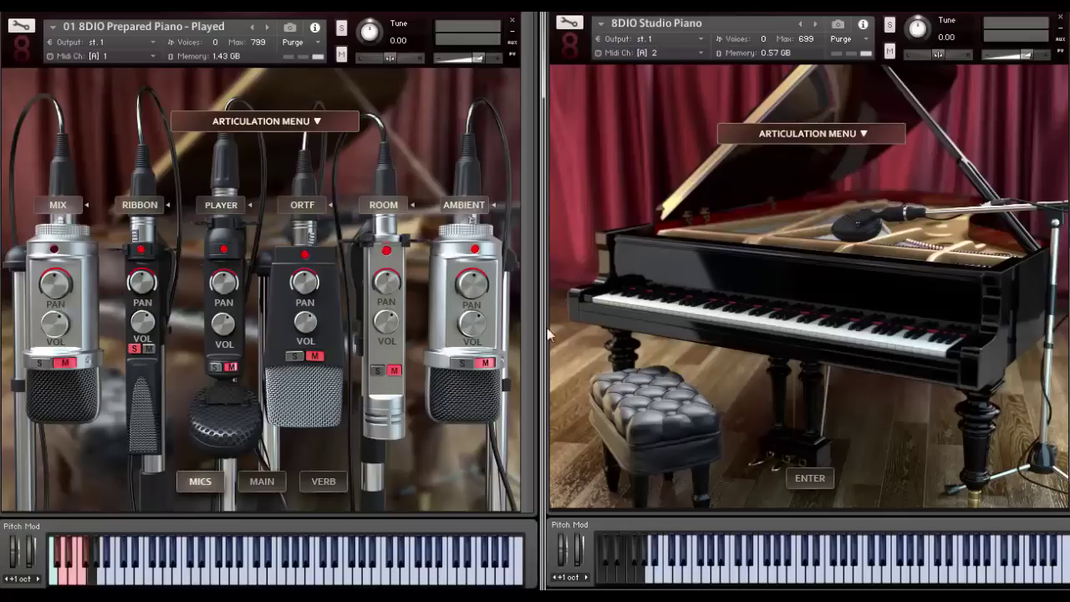
left_click(216, 367)
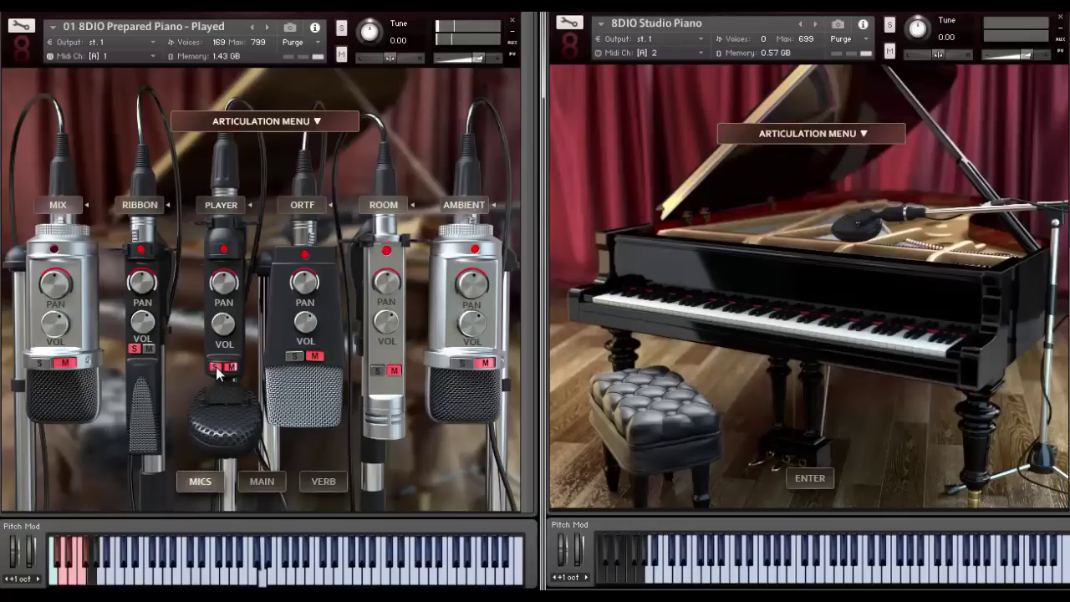
left_click(297, 358)
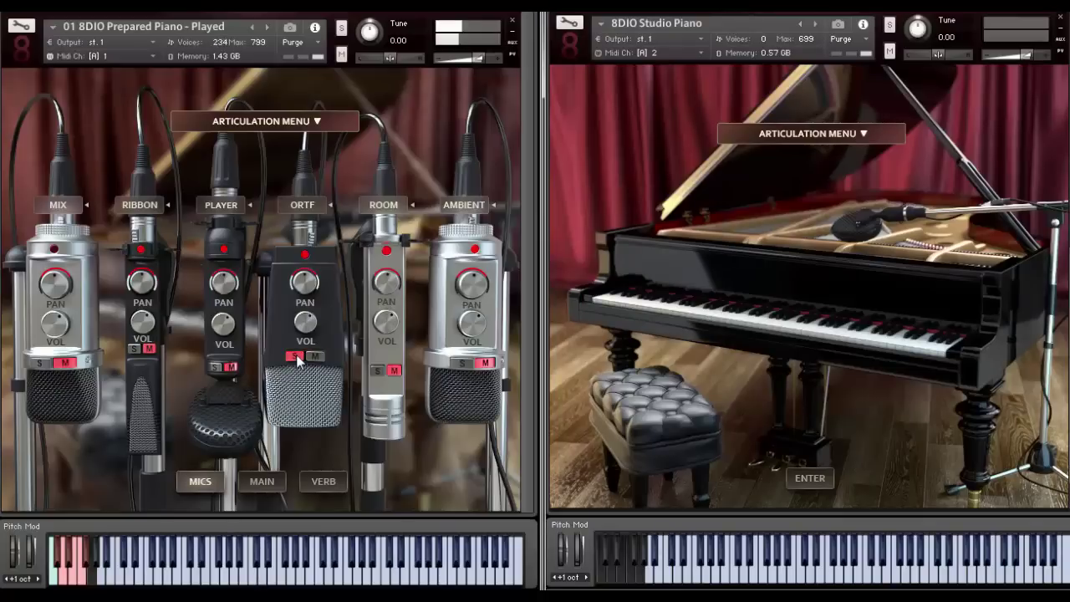
left_click(375, 371)
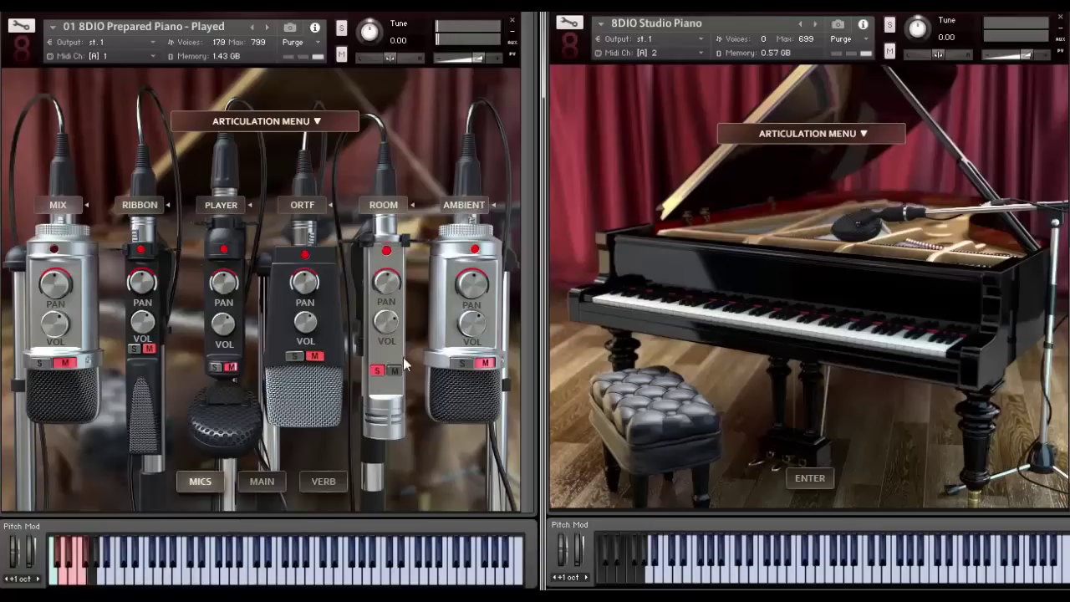
left_click(462, 363)
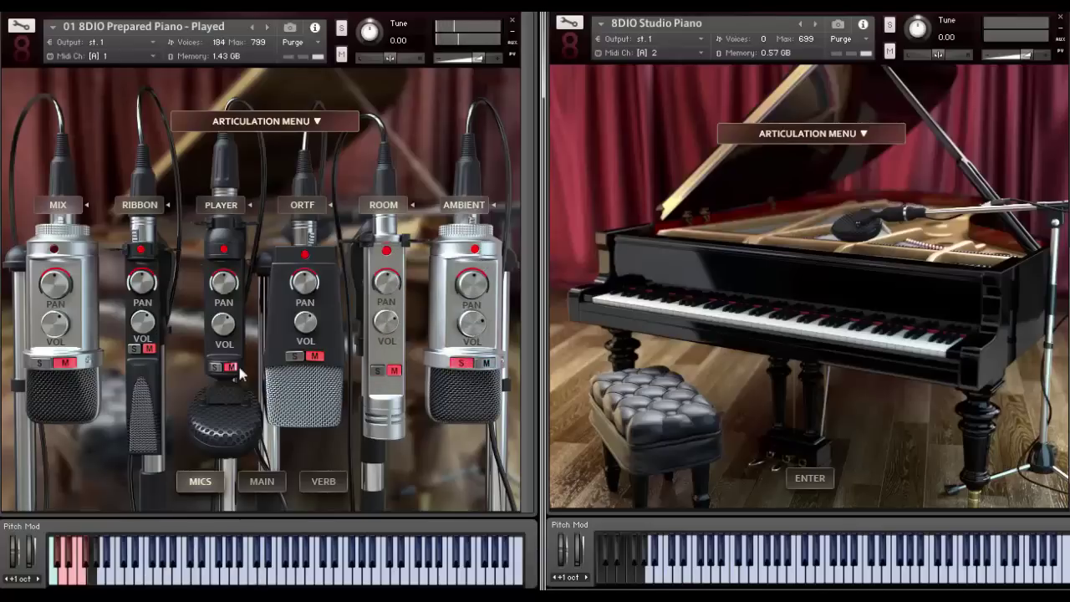
left_click(215, 366)
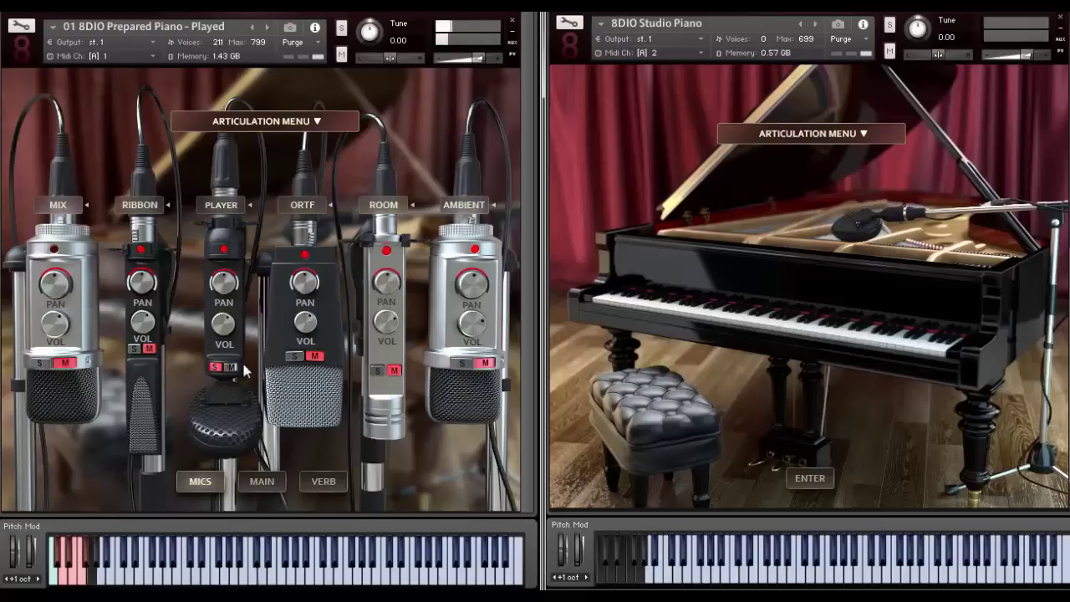
Open the articulation list, show the MAIN controls, and enable articulation linking
left_click(316, 122)
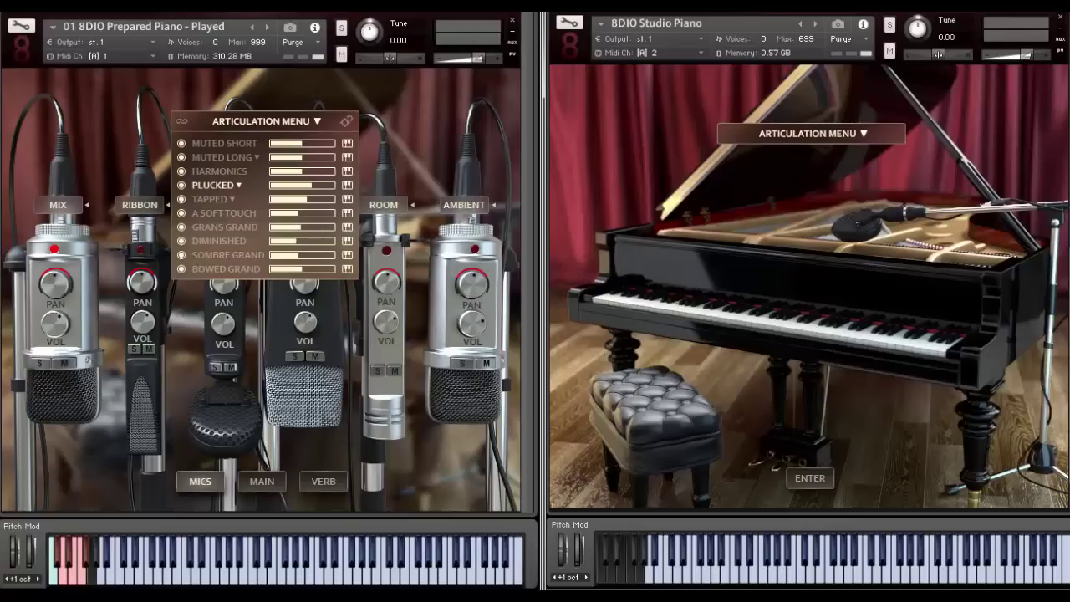
left_click(262, 481)
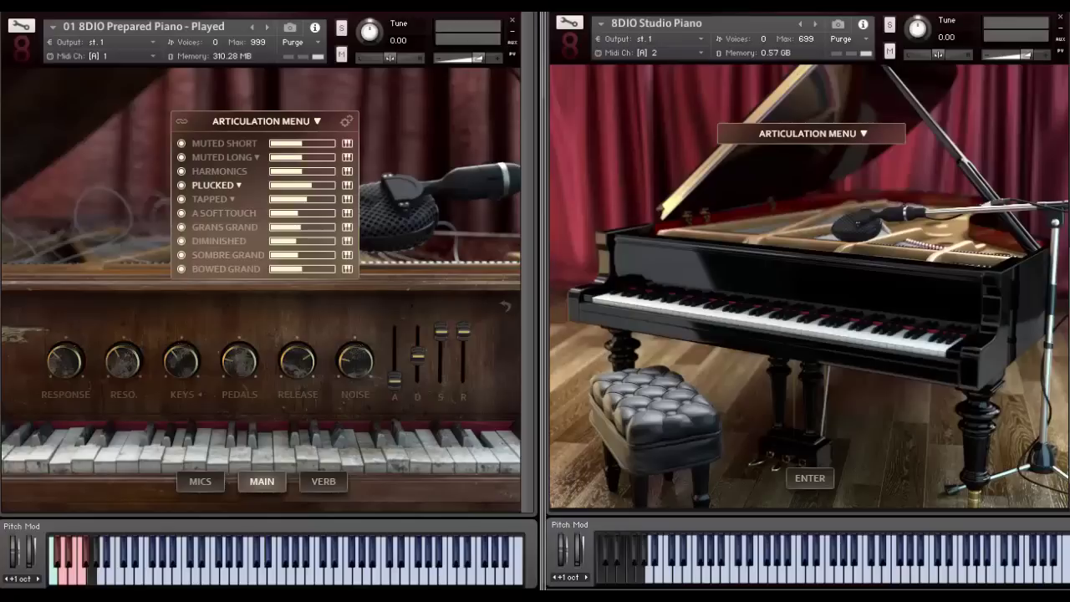
left_click(184, 121)
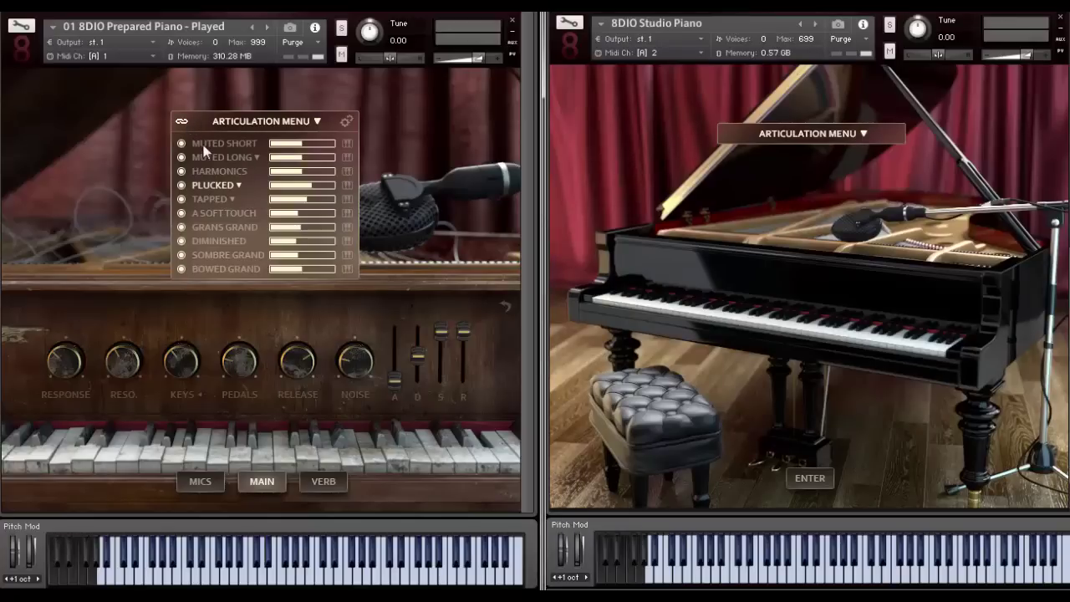
Layer Muted Short with Plucked, unlink back to single articulation, then select Muted Long
left_click(211, 145)
left_click(183, 119)
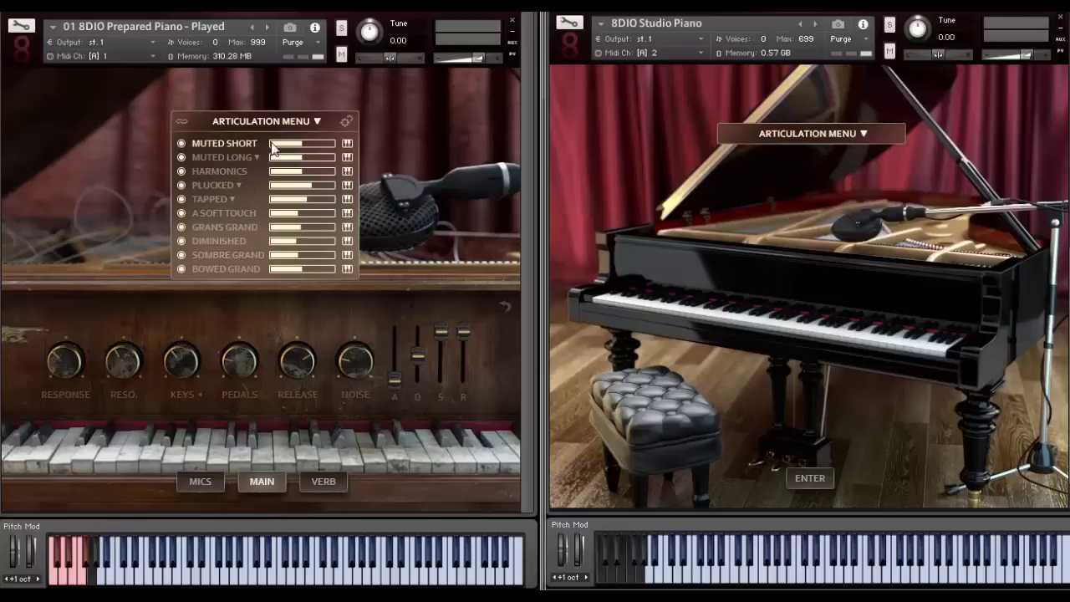
left_click(218, 157)
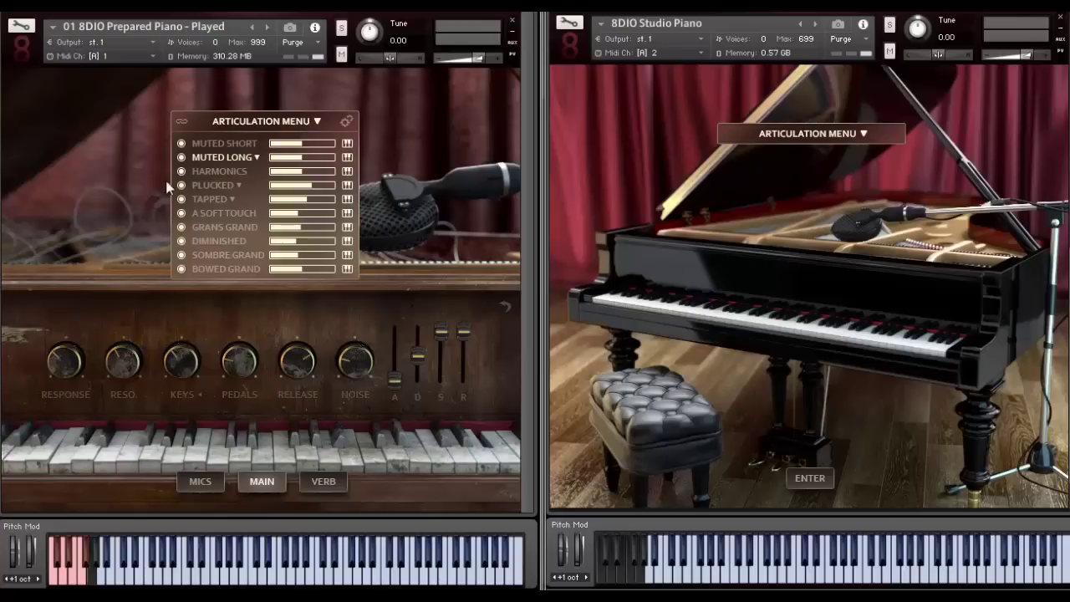
Select HARMONICS in the open articulation list
left_click(240, 174)
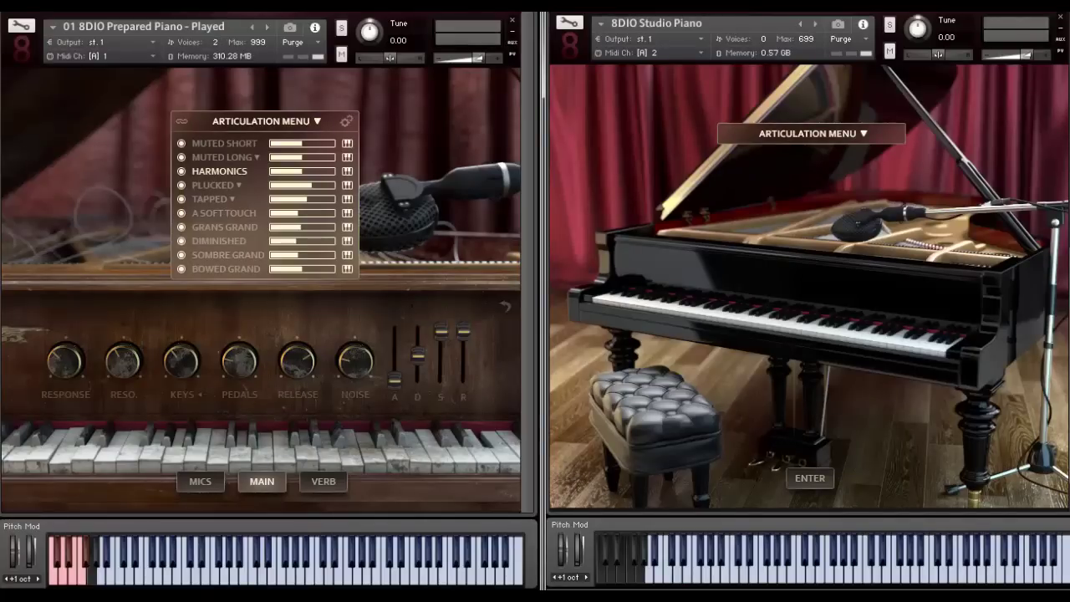
Select PLUCKED in the Prepared Piano's articulation list, replacing Harmonics
left_click(227, 184)
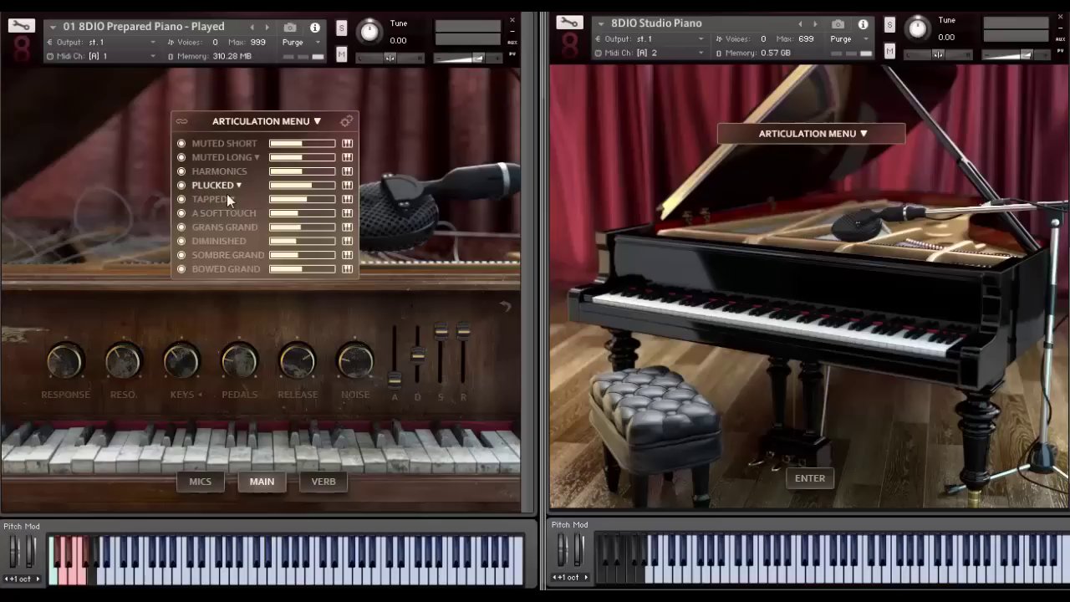
Choose TAPPED from the Prepared Piano's articulation list
left_click(189, 200)
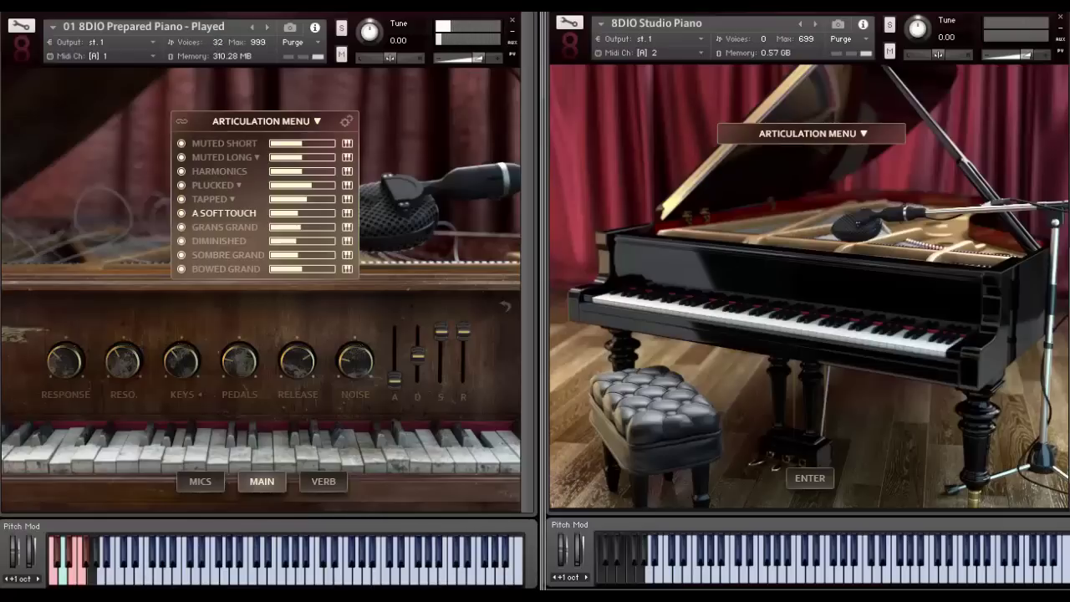
Switch the Prepared Piano from A Soft Touch to the GRANS GRAND articulation
left_click(221, 227)
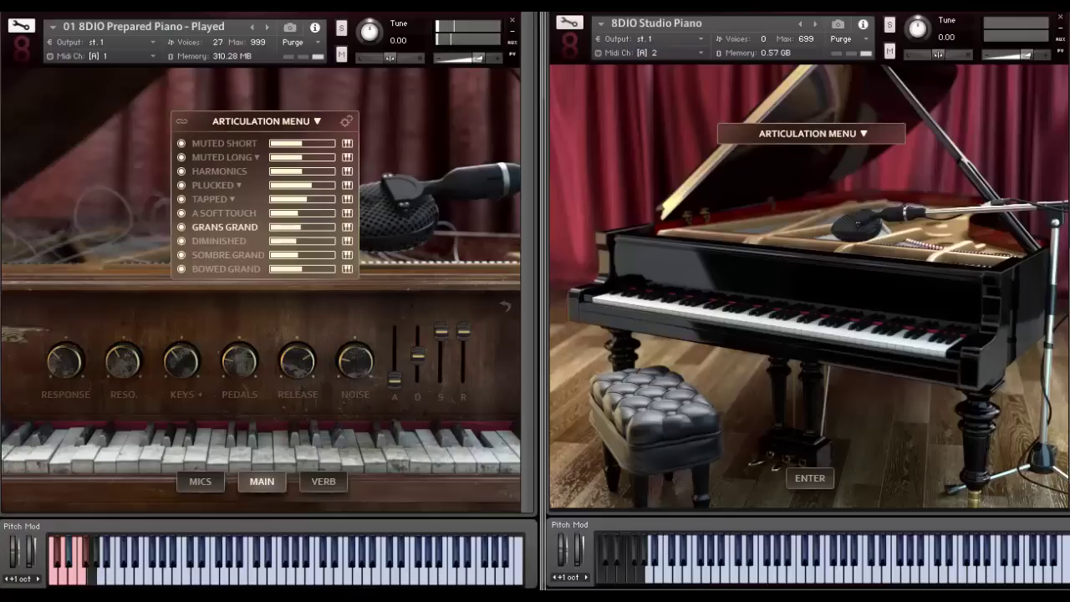
Select DIMINISHED in the left instance's articulation list
left_click(234, 240)
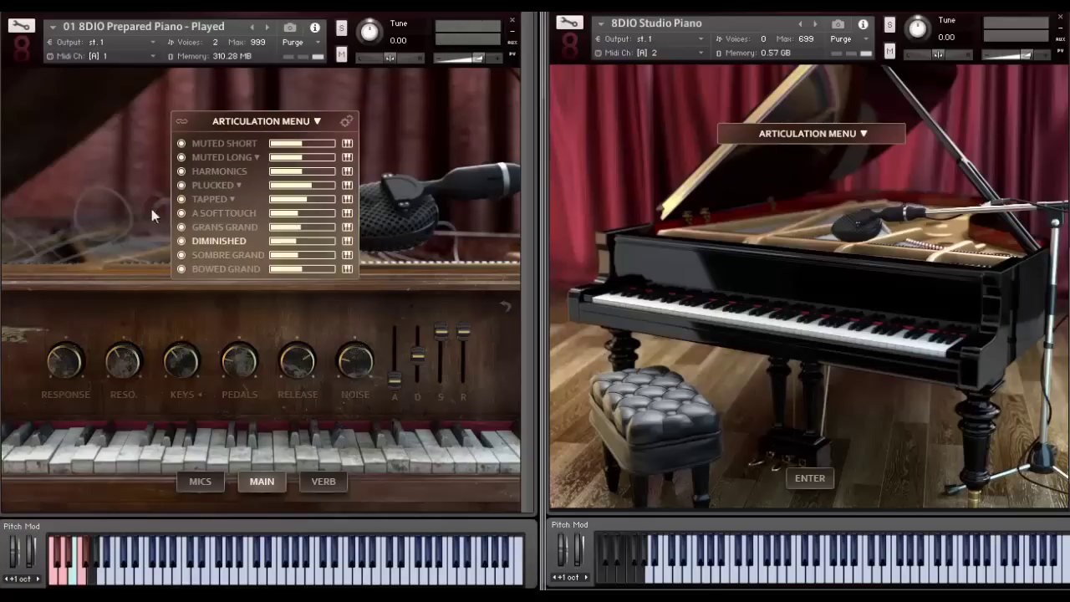
Select SOMBRE GRAND in the left piano's articulation list
left_click(211, 254)
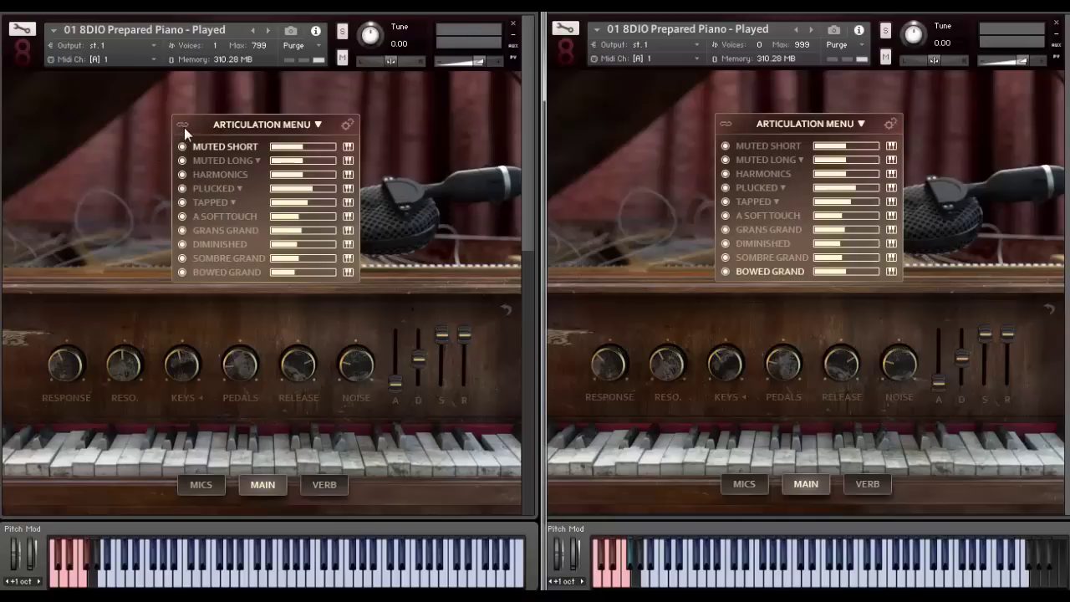
Enable articulation stacking on the left Prepared Piano with the link icon
left_click(184, 127)
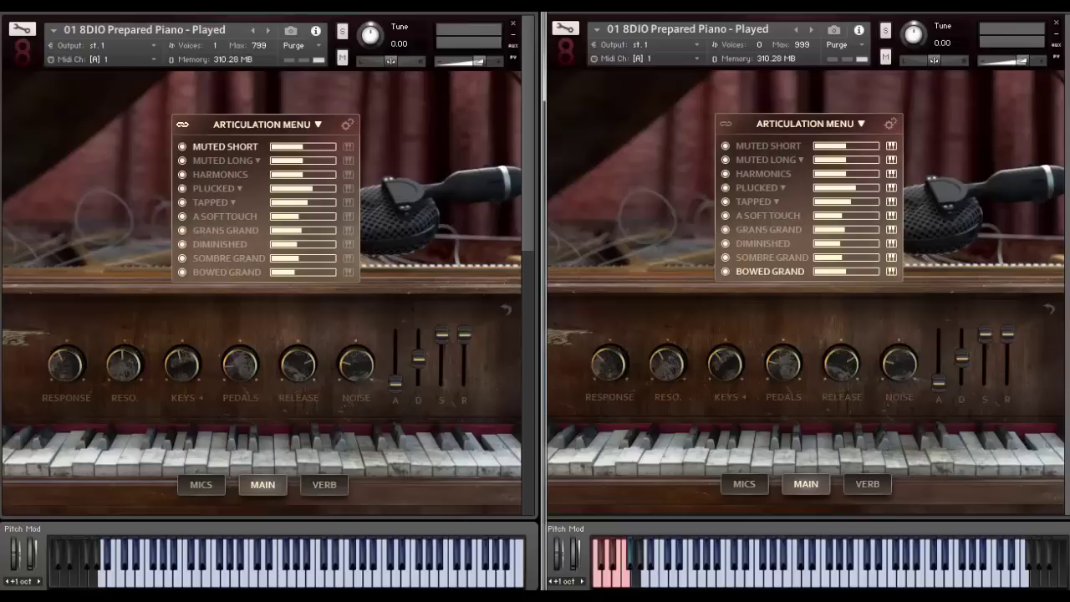
Try A SOFT TOUCH and MUTED LONG layers on the left piano, then drop MUTED SHORT, leaving PLUCKED alone
left_click(237, 218)
left_click(237, 217)
left_click(241, 162)
left_click(214, 160)
left_click(222, 148)
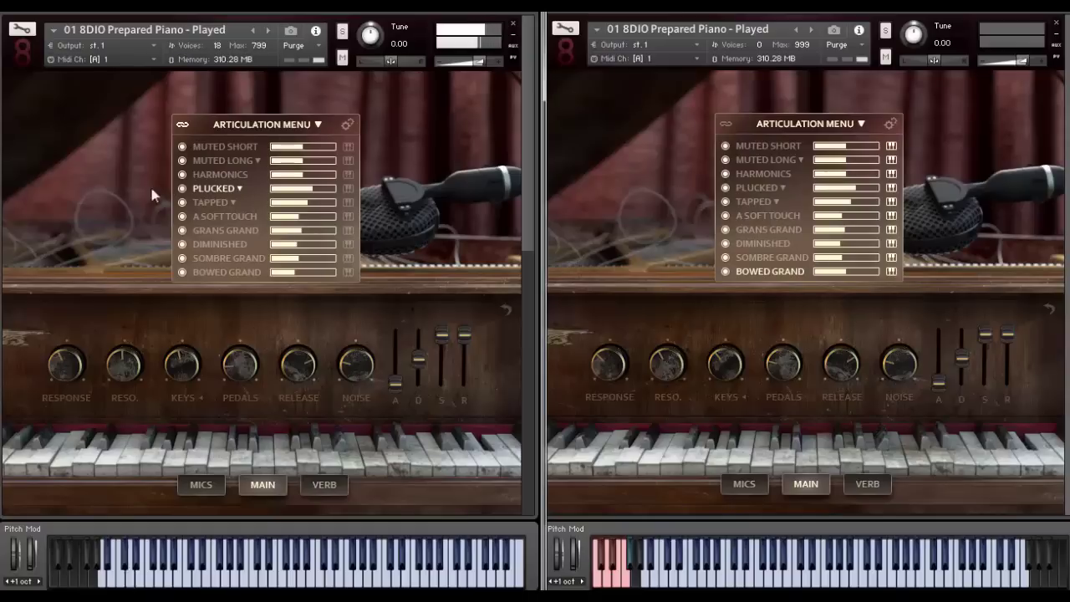
Layer MUTED LONG, A SOFT TOUCH and MUTED SHORT on the left piano, then remove MUTED LONG
left_click(218, 160)
left_click(232, 218)
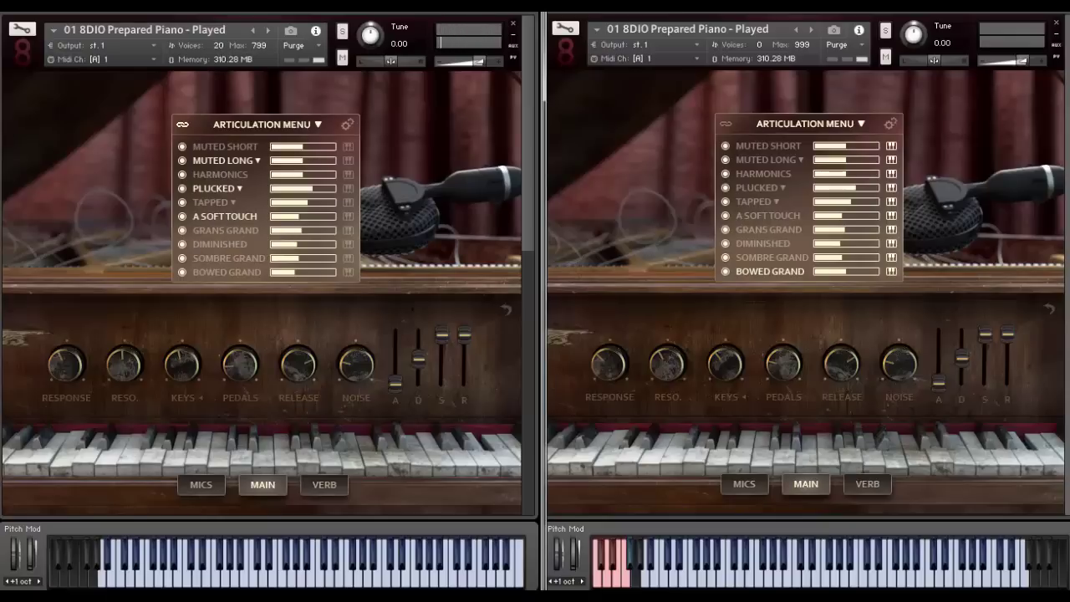
left_click(216, 146)
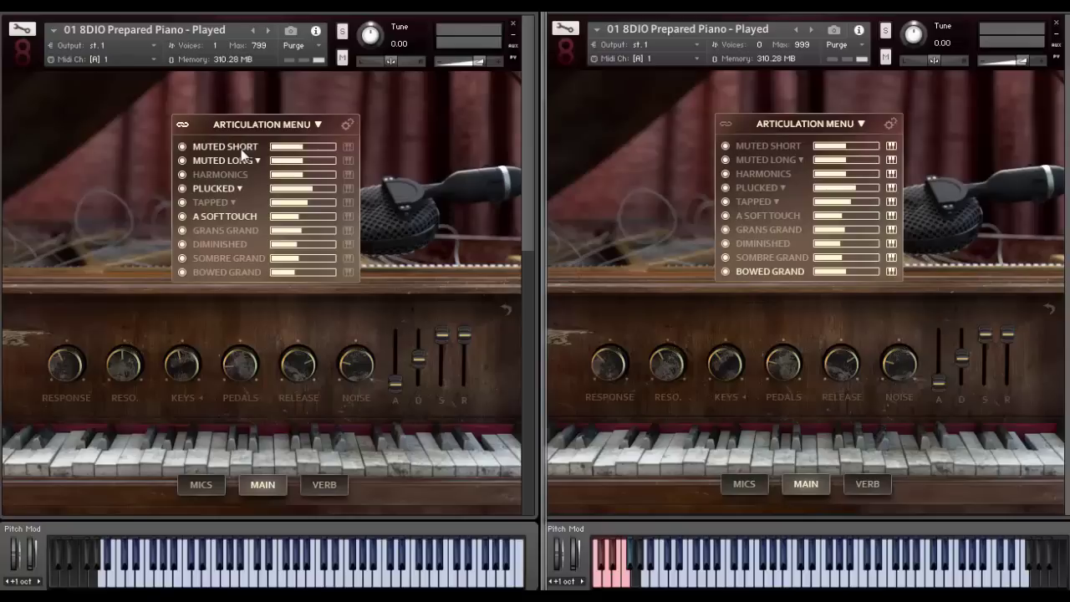
left_click(222, 160)
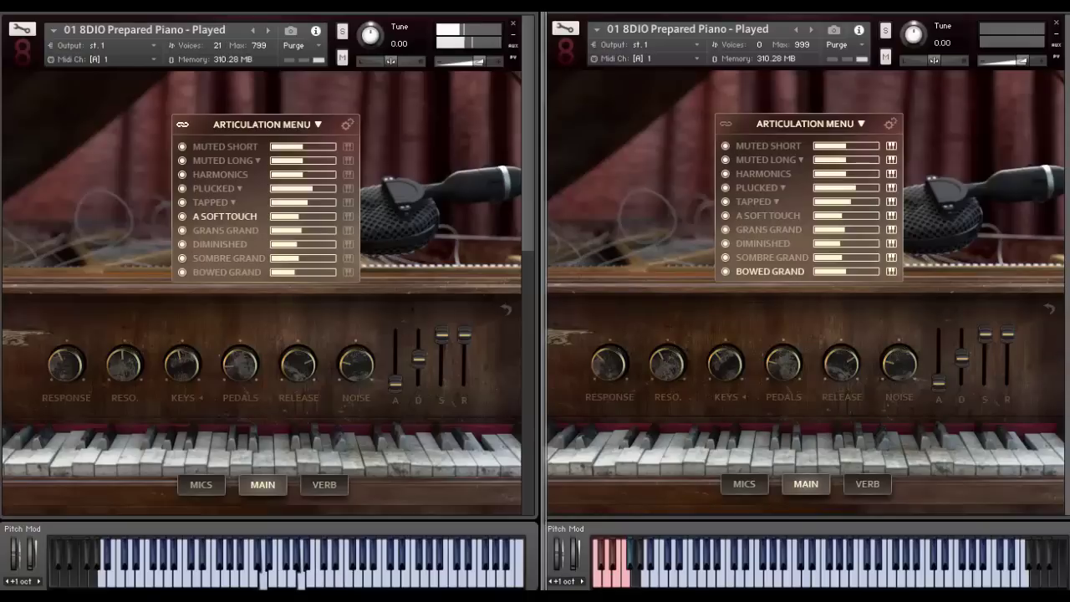
Add BOWED GRAND and DIMINISHED layers to the left Prepared Piano's stack
left_click(226, 272)
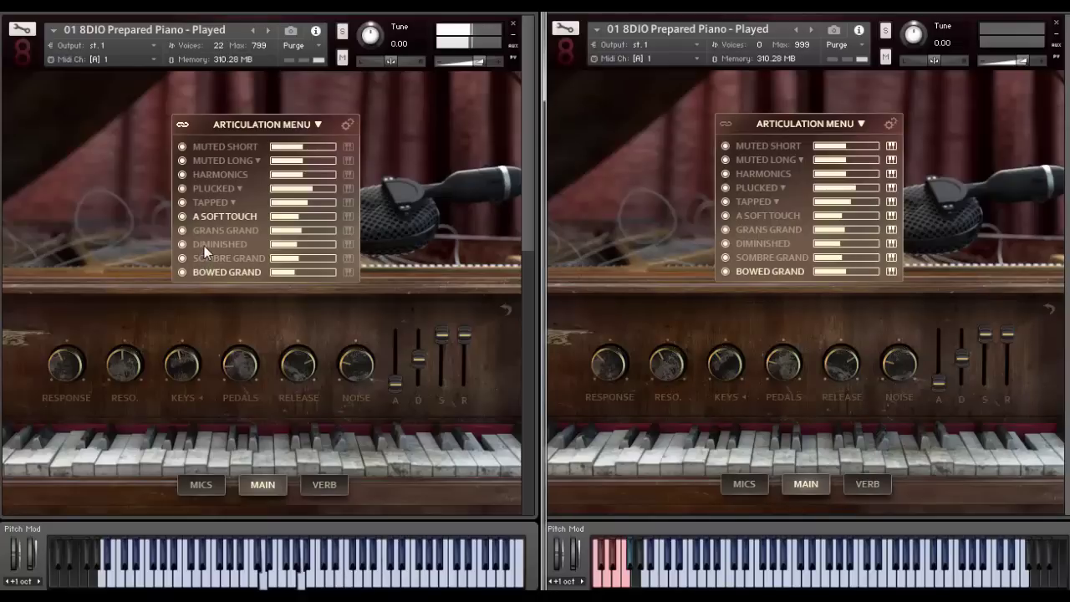
left_click(204, 246)
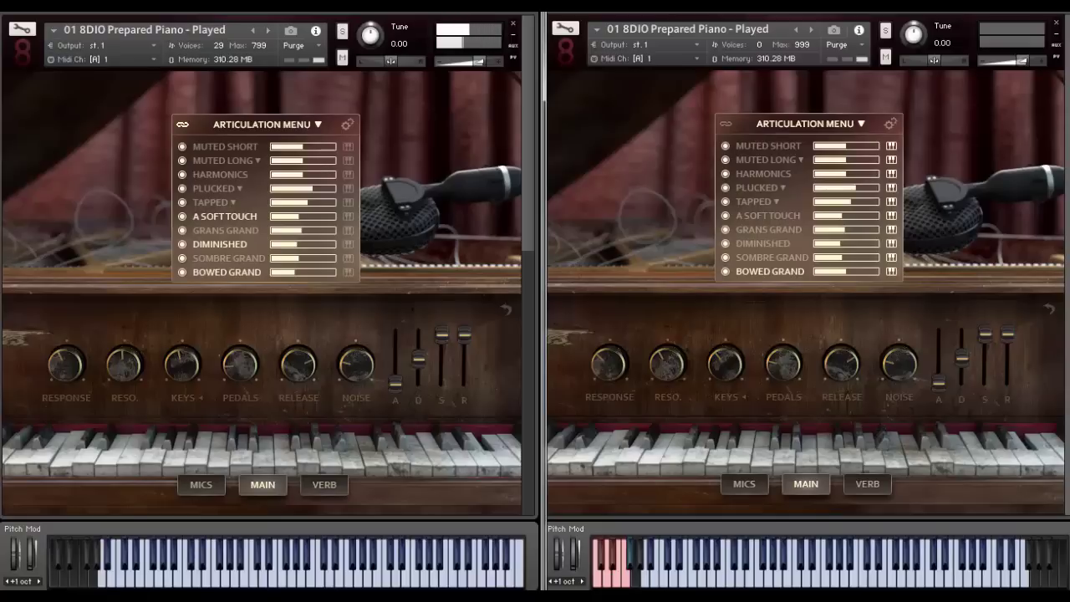
left_click(201, 486)
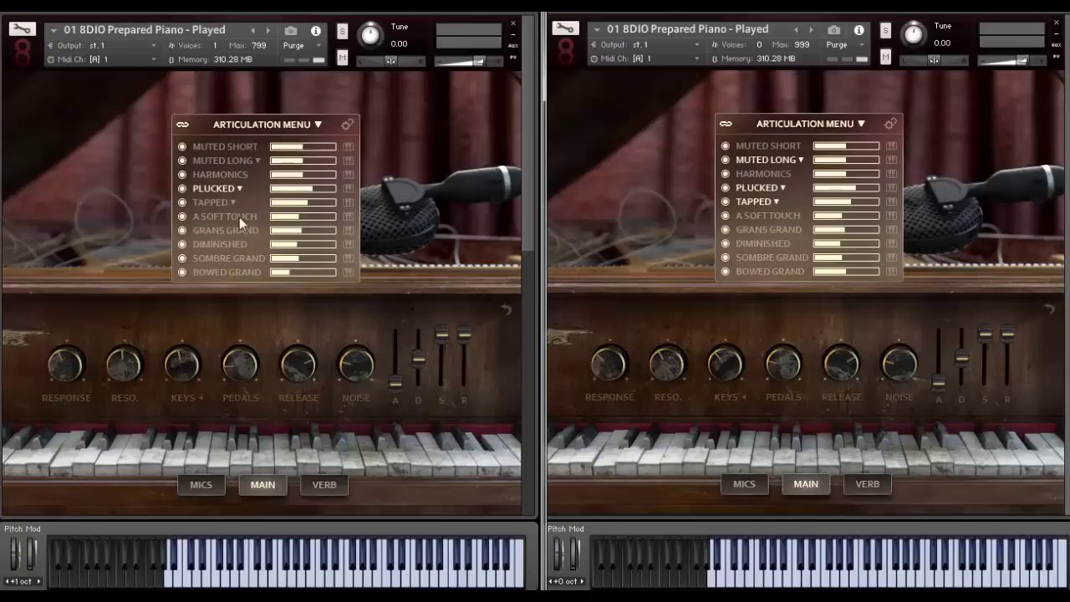
Turn MUTED SHORT back on alongside PLUCKED in the left Articulation Menu
left_click(232, 148)
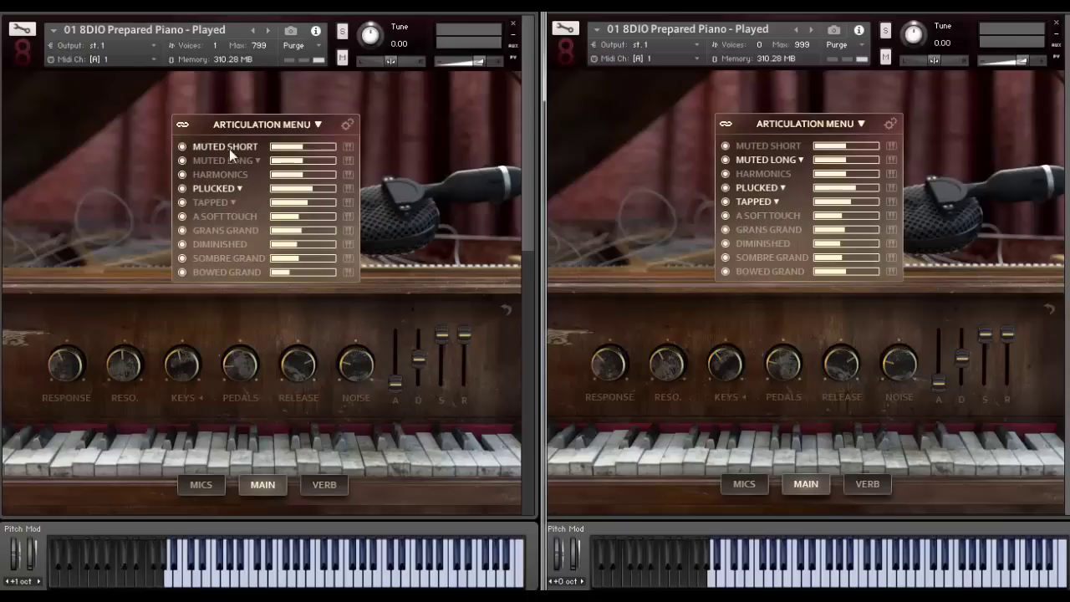